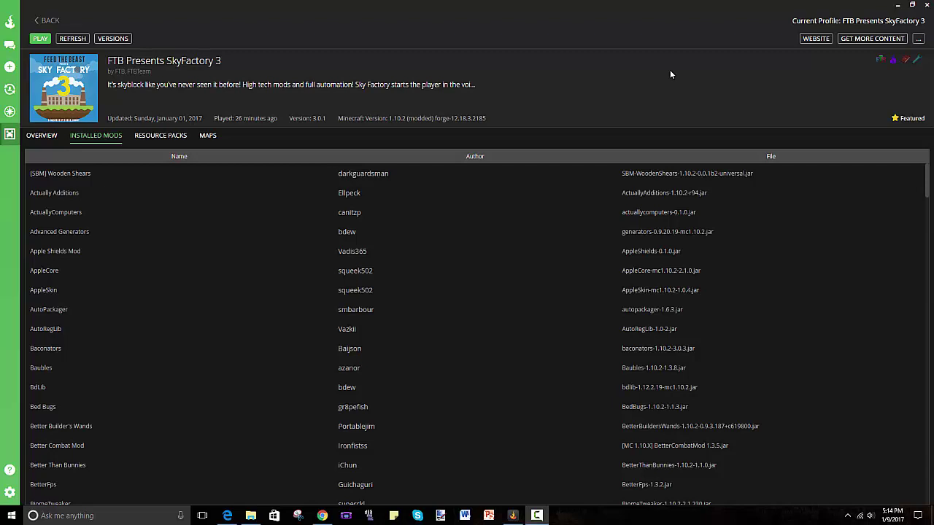
Review the overview, resource packs and installed mods of the SkyFactory 3 profile and return to the Minecraft modpack library
left_click(42, 137)
left_click(95, 138)
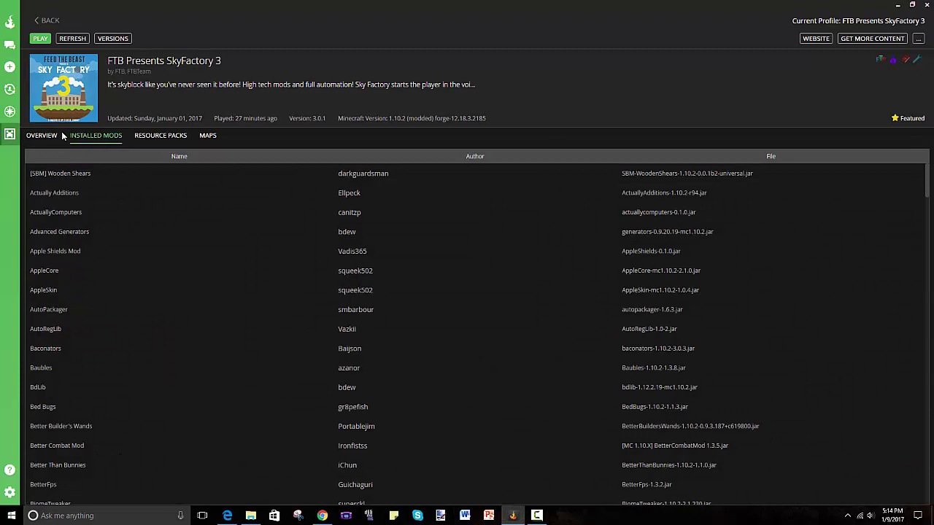
left_click(179, 138)
left_click(94, 138)
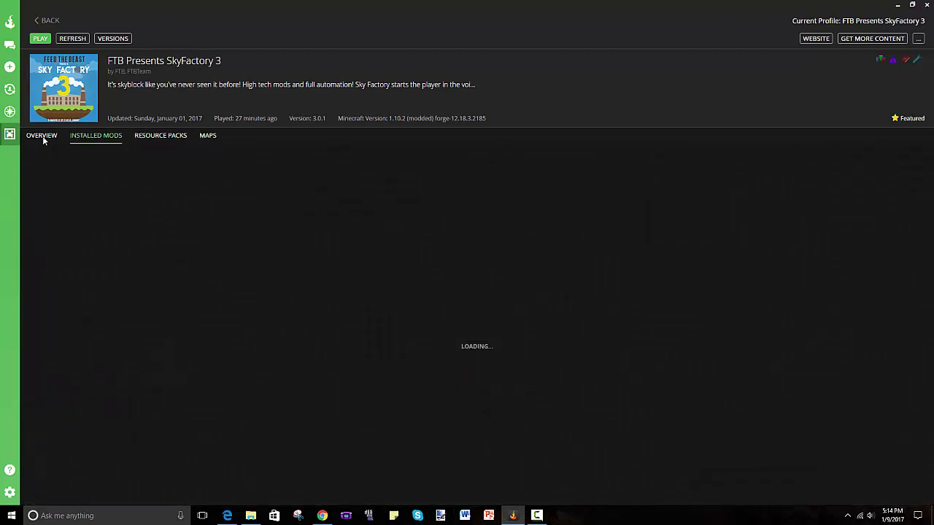
left_click(42, 137)
left_click(95, 136)
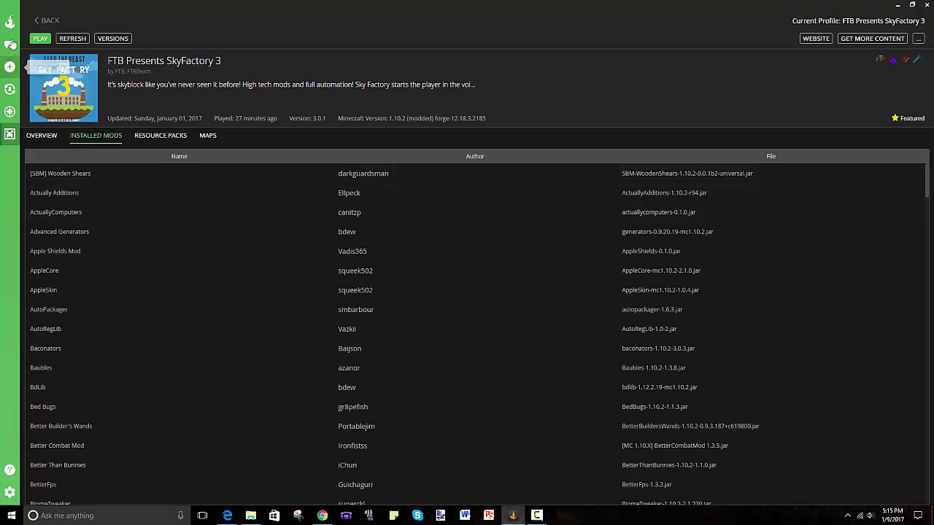
left_click(9, 23)
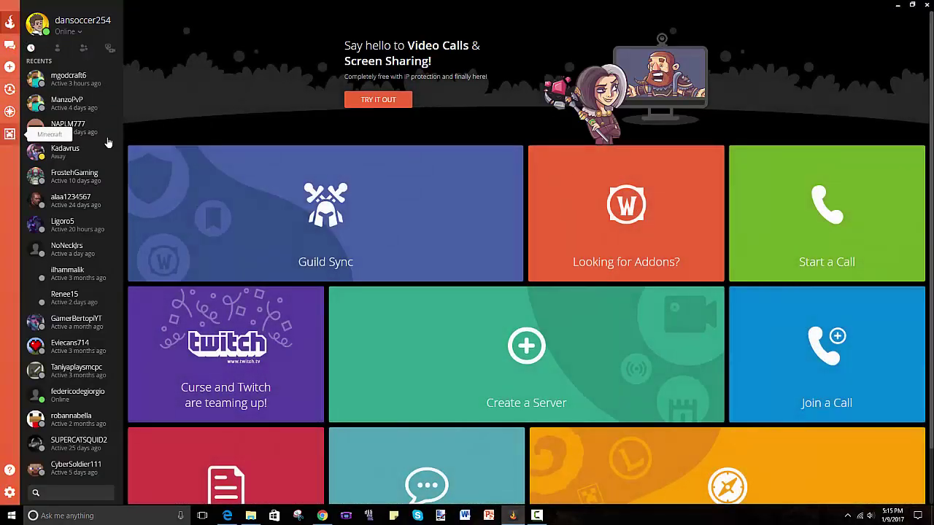
left_click(10, 135)
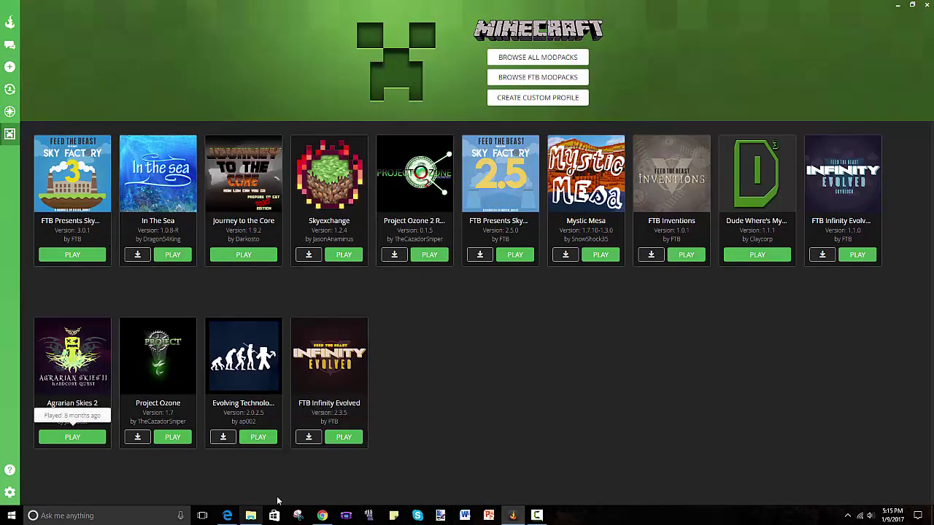
Switch to Microsoft Edge and search the web for "curse voice"
left_click(227, 516)
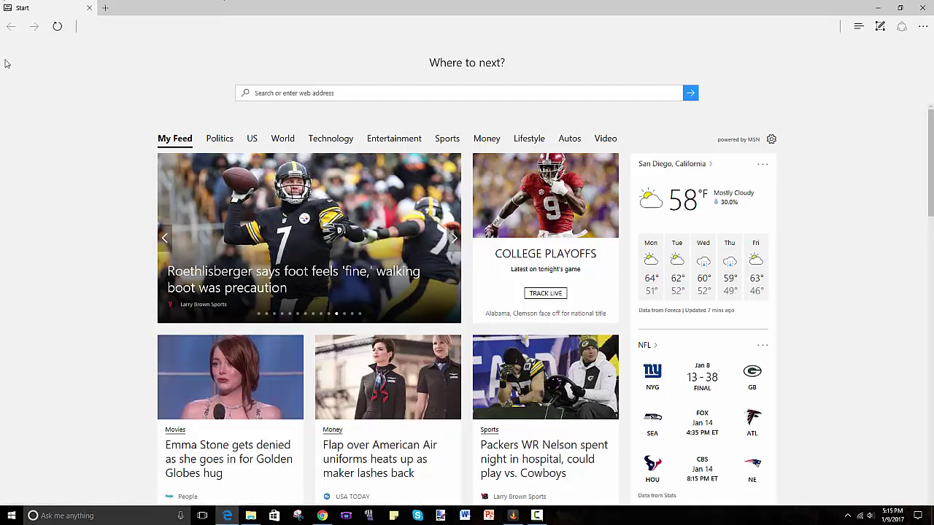
left_click(375, 92)
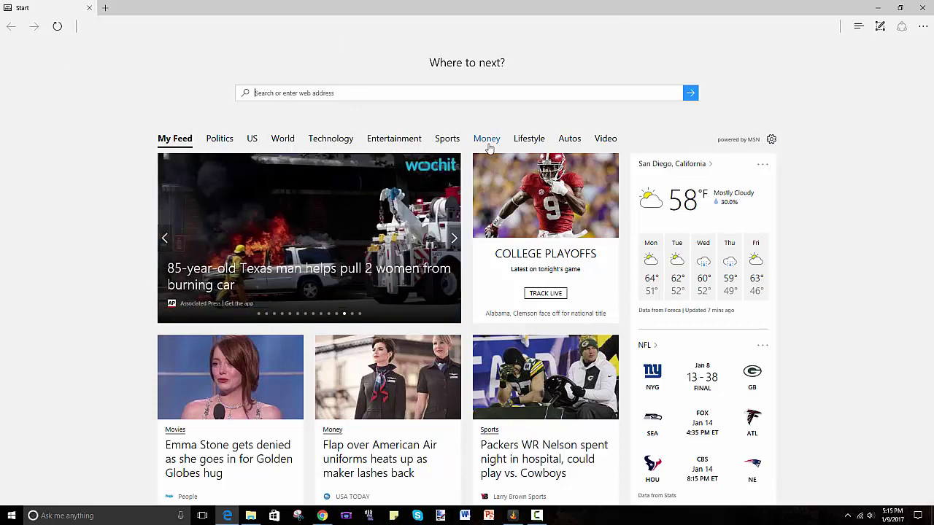
type("curse voice")
key("Return")
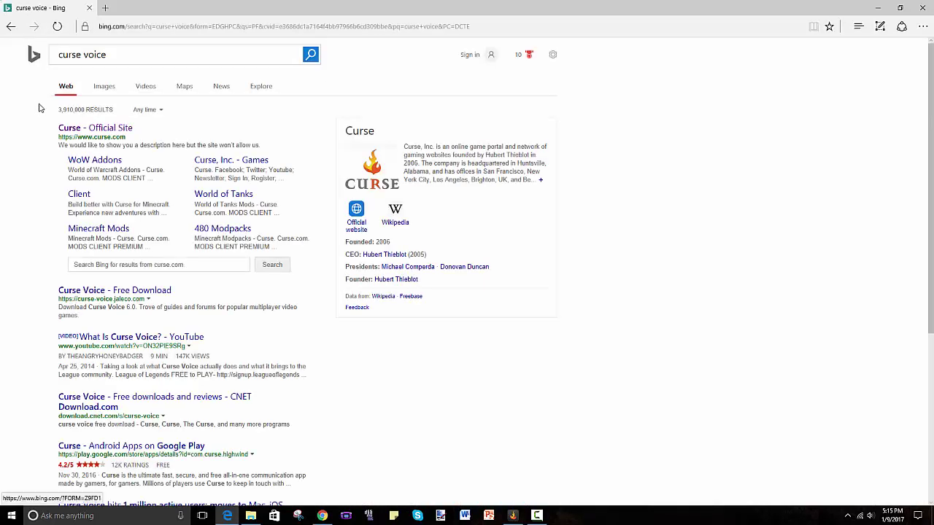
Open the official Curse site and go to its Minecraft game page
left_click(125, 129)
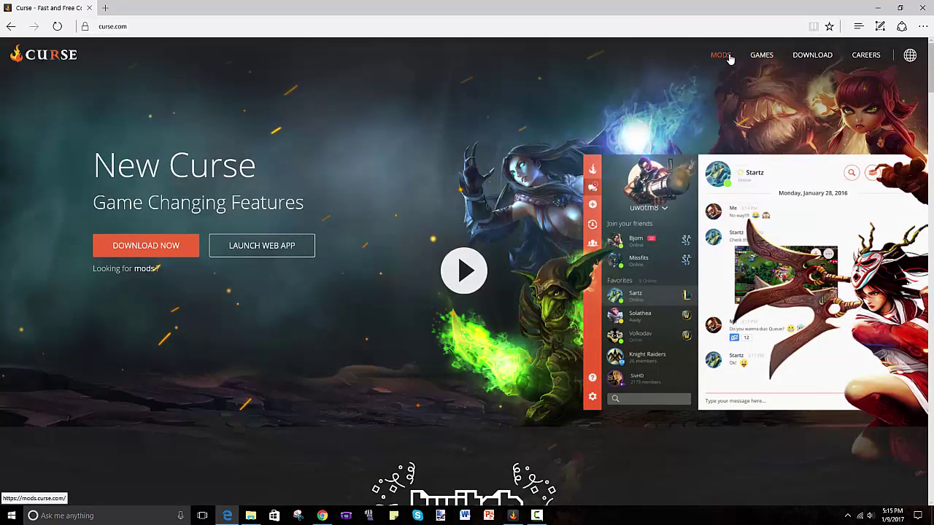
mouse_move(762, 62)
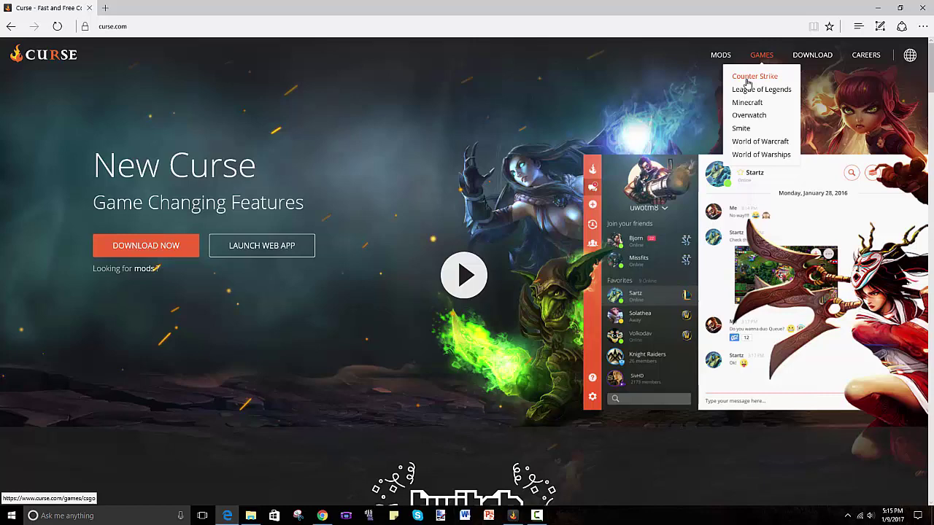
left_click(748, 104)
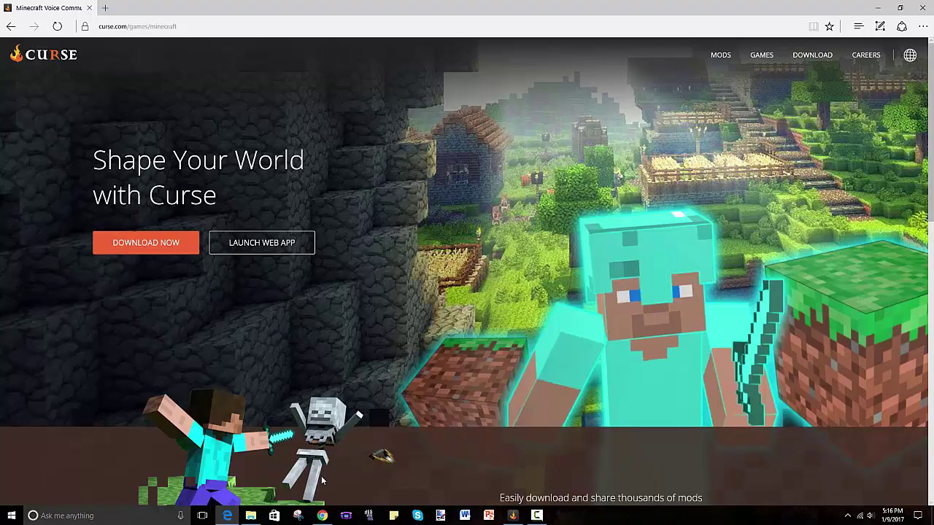
Switch to the Curse app's home page and look over the account status options and the recent contacts list
left_click(511, 517)
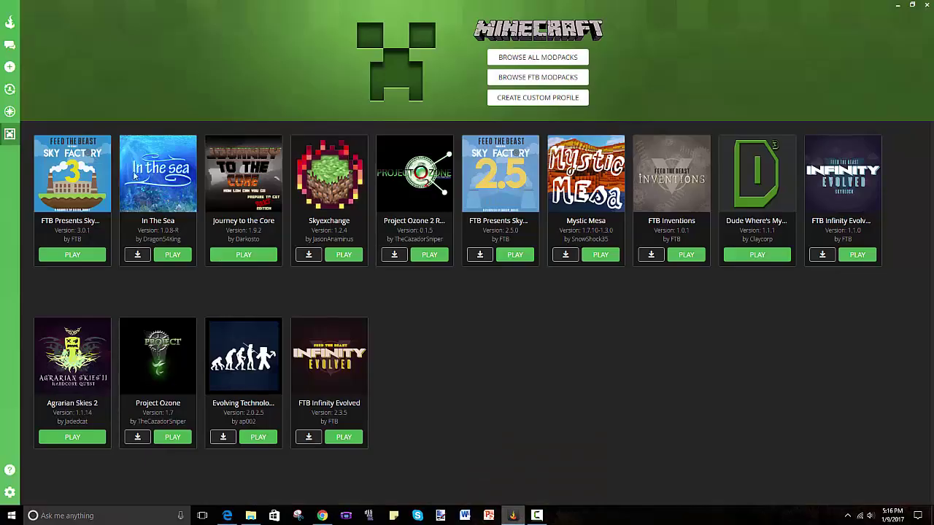
left_click(10, 20)
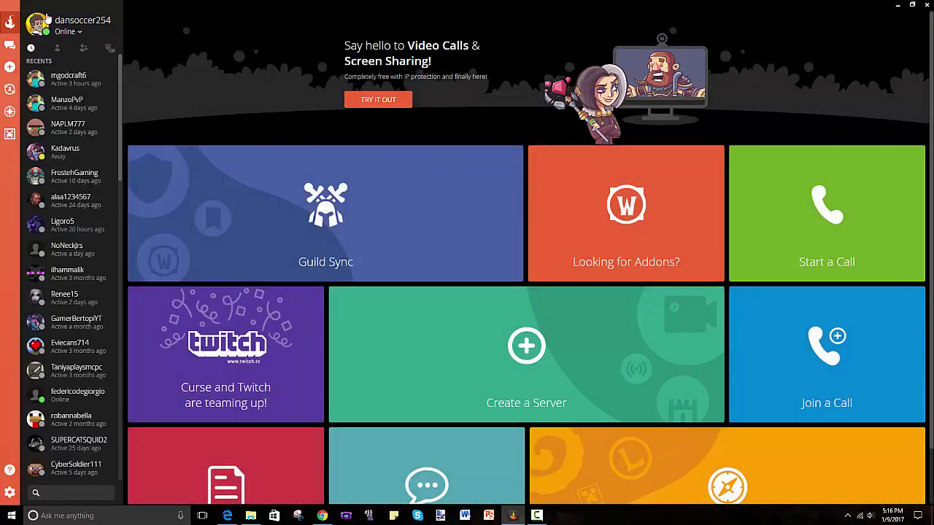
left_click(42, 24)
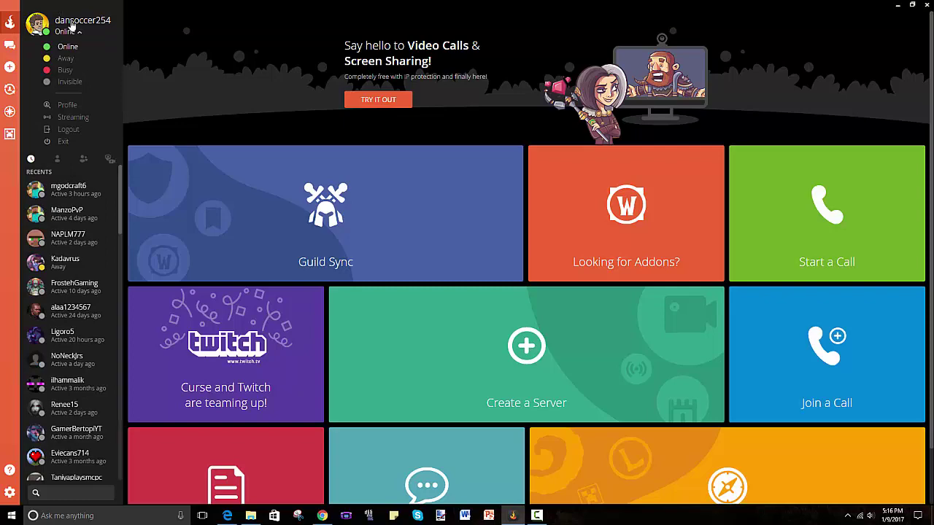
scroll(68, 240, "down", 10)
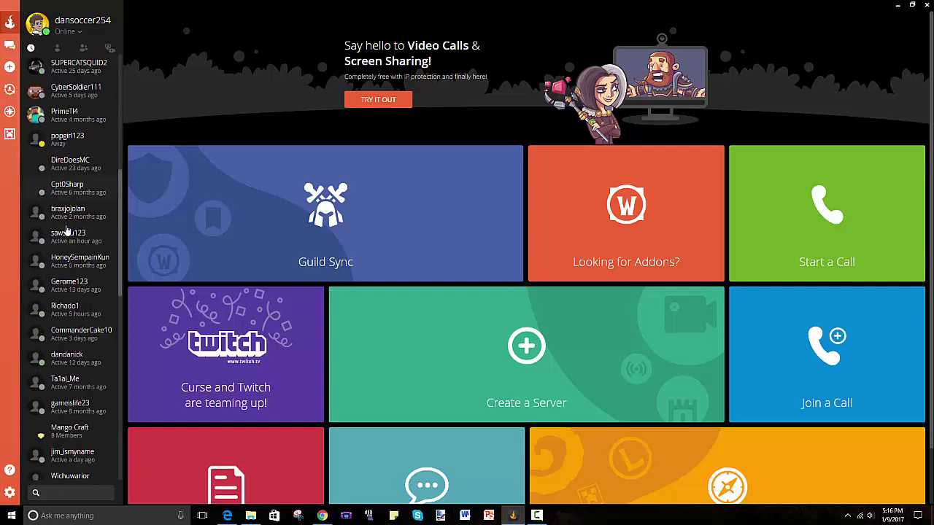
scroll(68, 241, "up", 10)
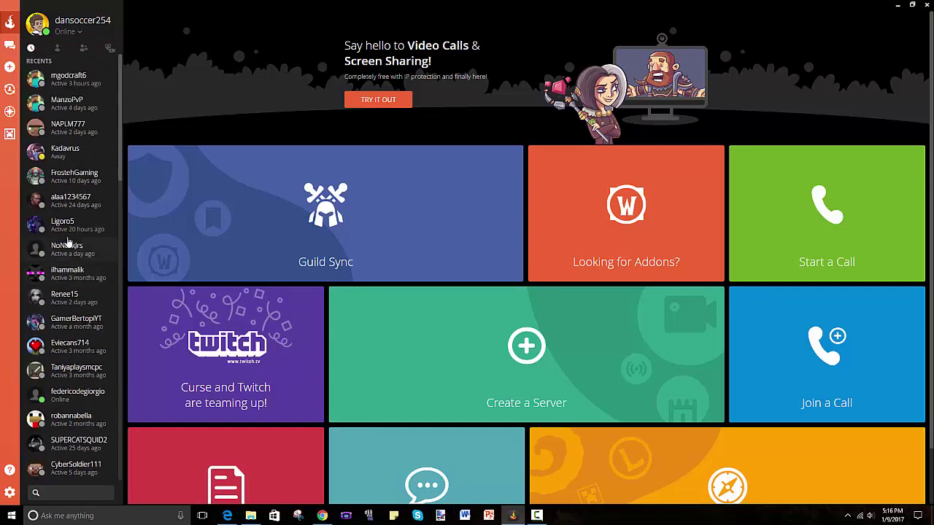
scroll(68, 241, "down", 10)
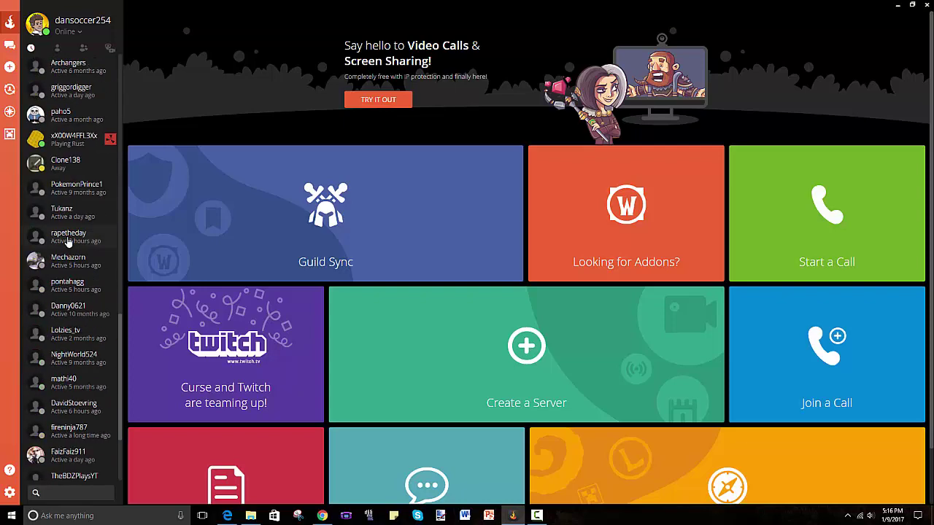
scroll(67, 241, "up", 10)
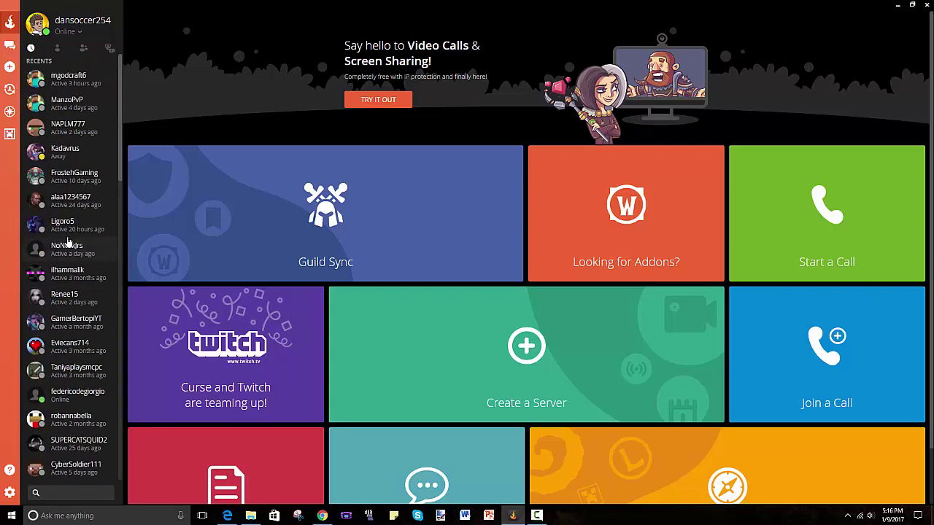
scroll(44, 164, "down", 10)
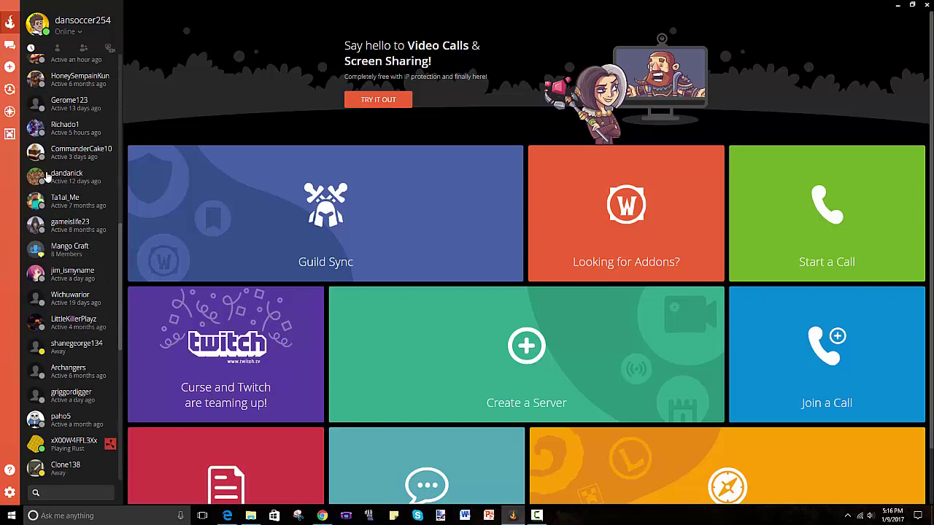
scroll(46, 176, "up", 10)
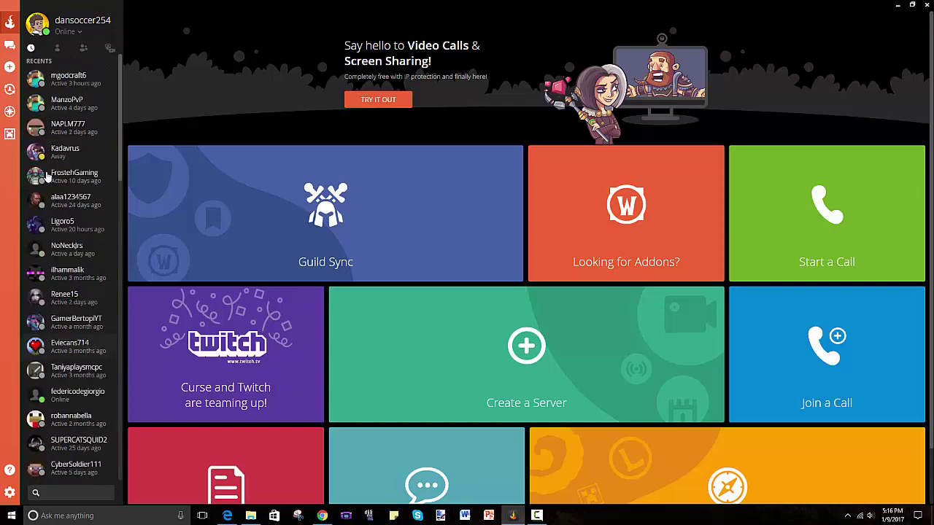
Look through the Curse app's Connect and Discover sections and return to the Minecraft modpack library
left_click(11, 69)
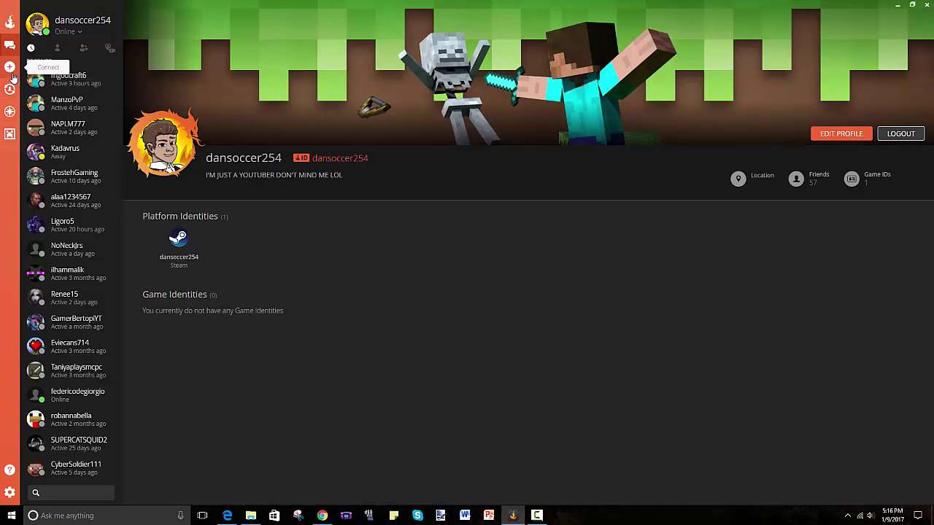
left_click(10, 88)
left_click(10, 111)
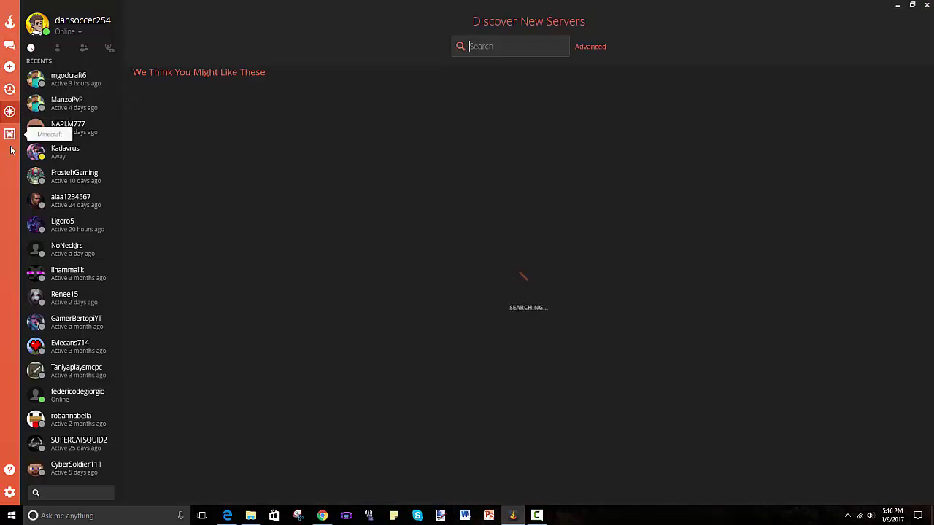
left_click(10, 137)
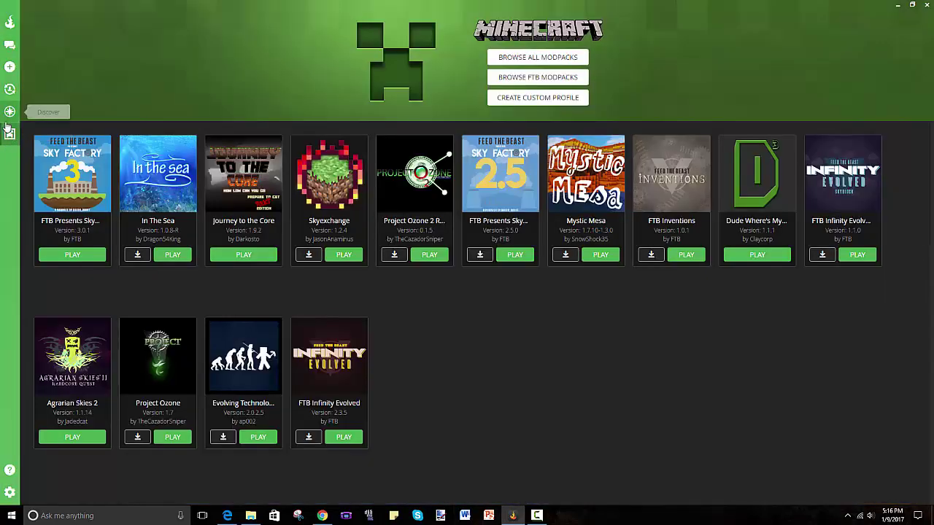
left_click(9, 114)
left_click(10, 136)
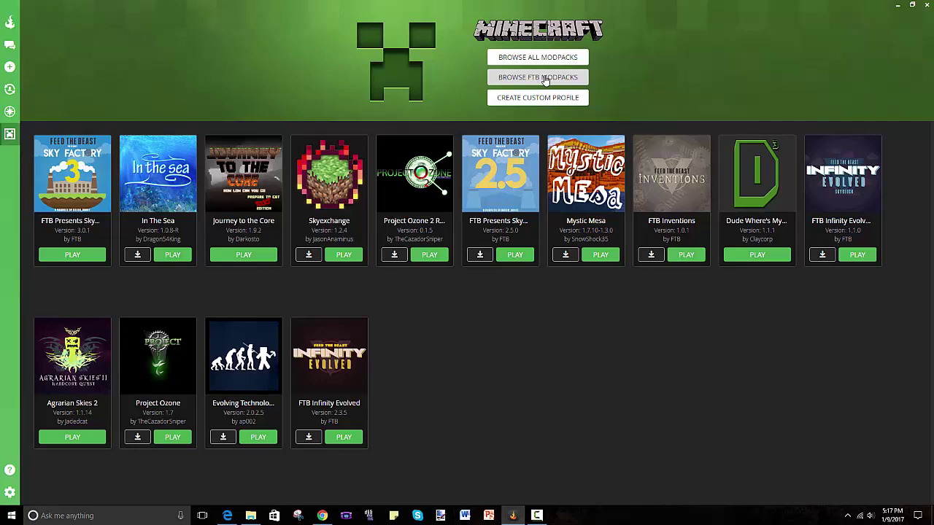
Browse all Minecraft modpacks and search the list for "skyfac"
left_click(540, 58)
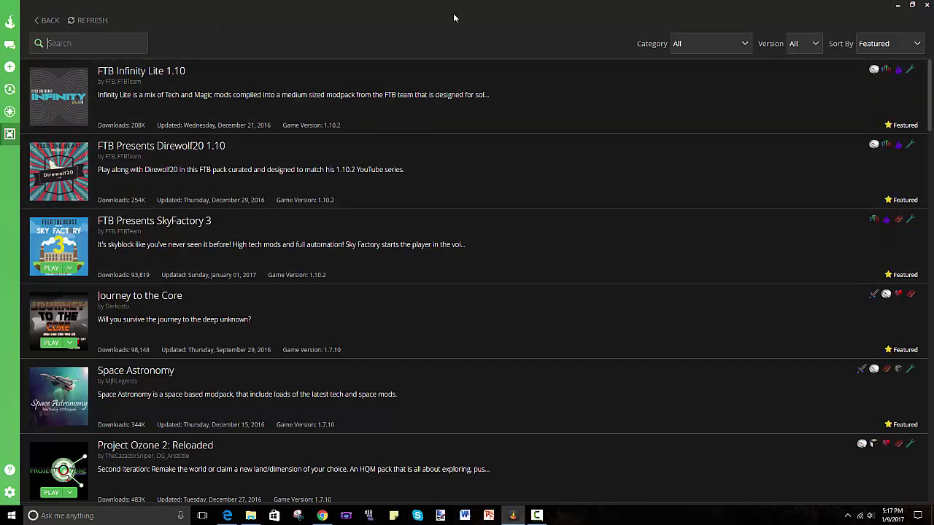
type("sky")
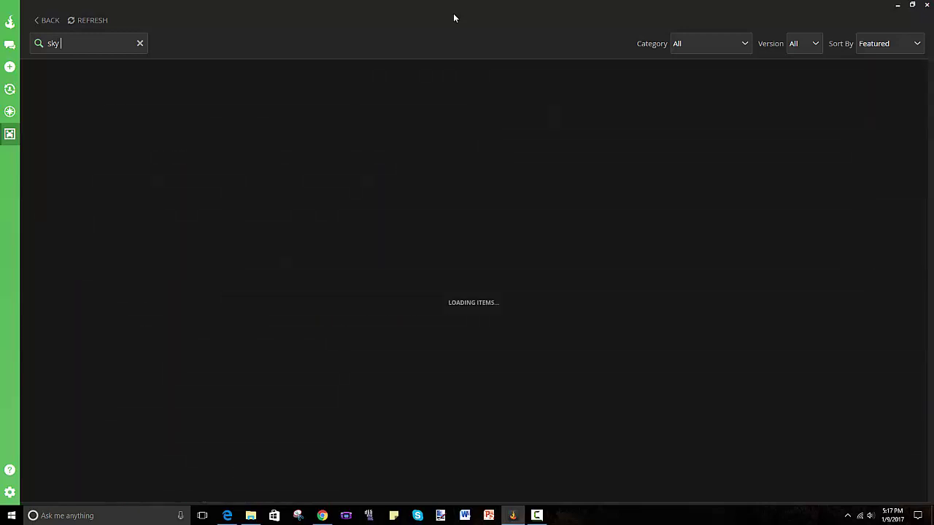
type(" fa")
key("BackSpace")
key("BackSpace")
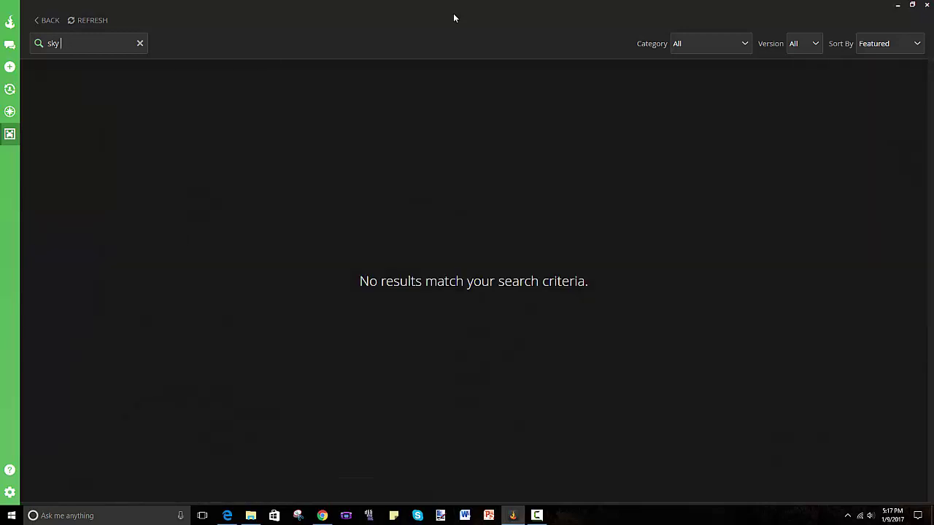
key("BackSpace")
key("BackSpace")
type("y")
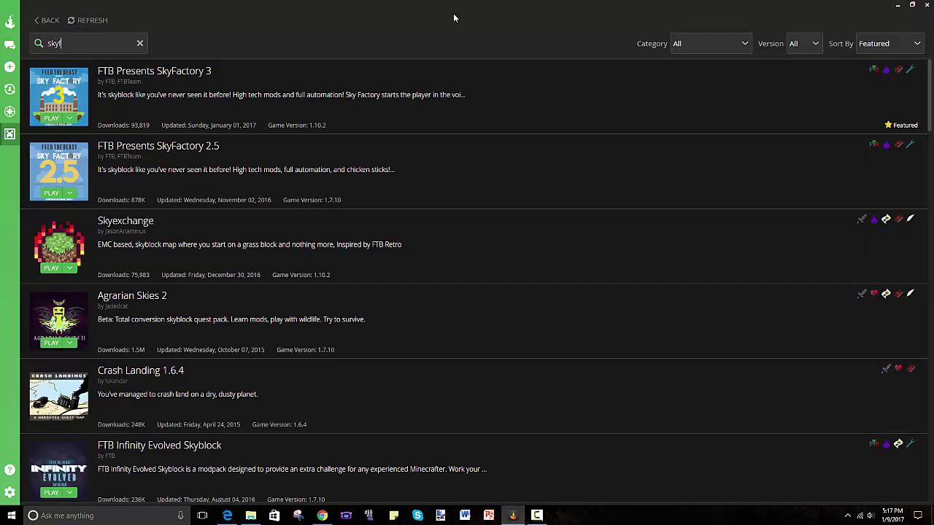
type("fac")
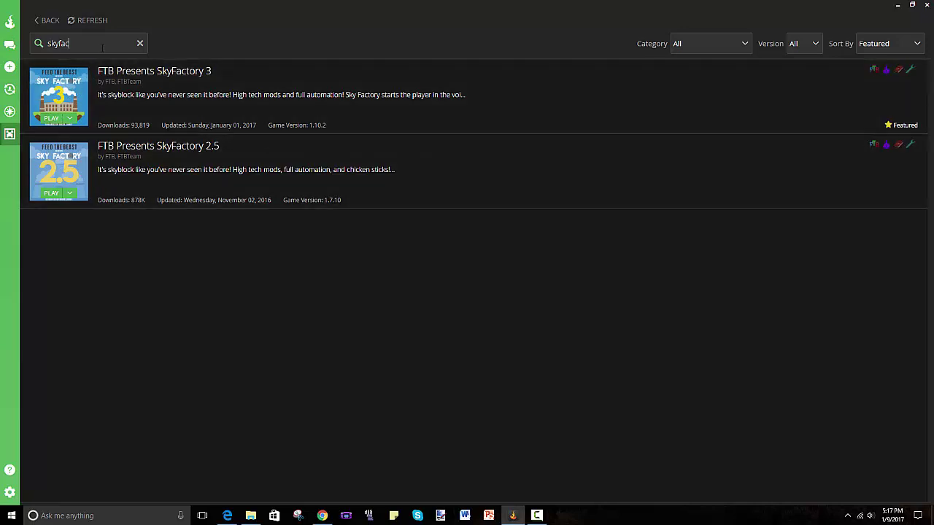
Clear the search and open FTB Presents SkyFactory 3 to examine its changelogs, available versions and overview
left_click(140, 43)
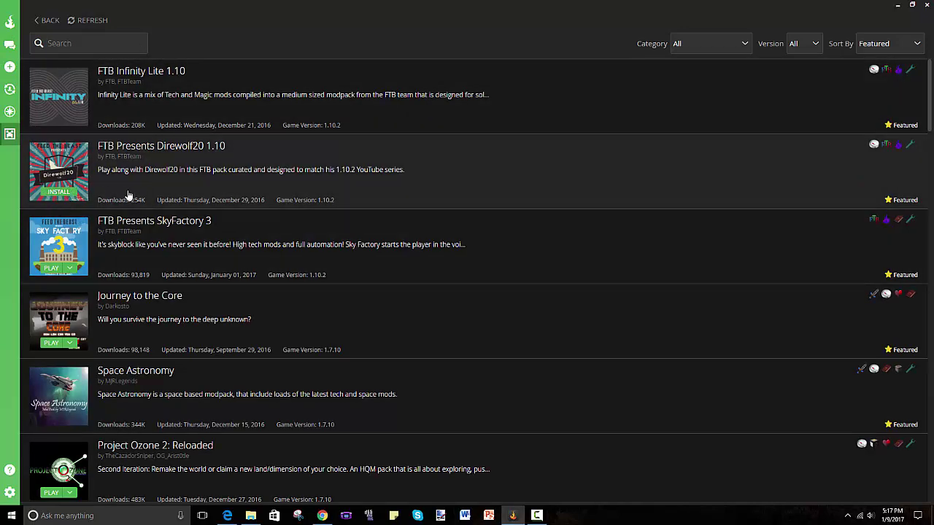
left_click(191, 229)
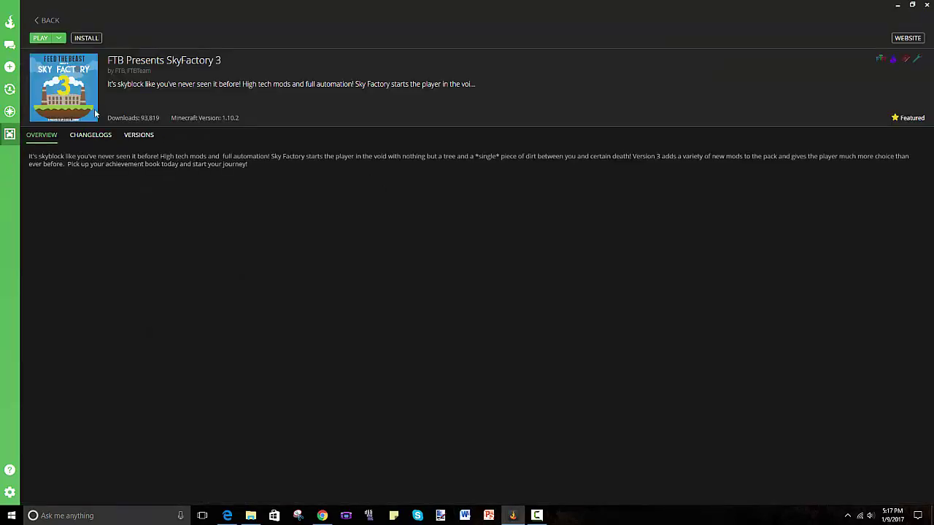
left_click(90, 135)
scroll(143, 260, "down", 15)
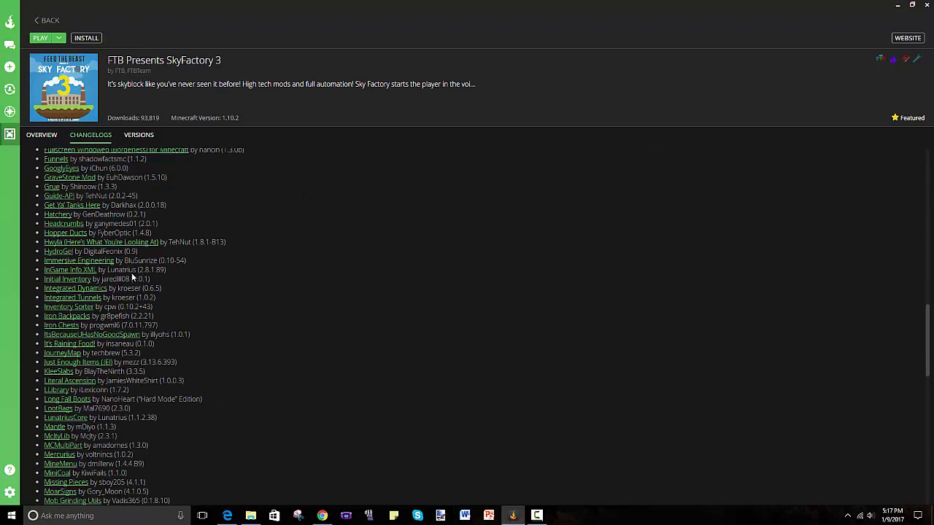
scroll(128, 234, "down", 10)
left_click(138, 136)
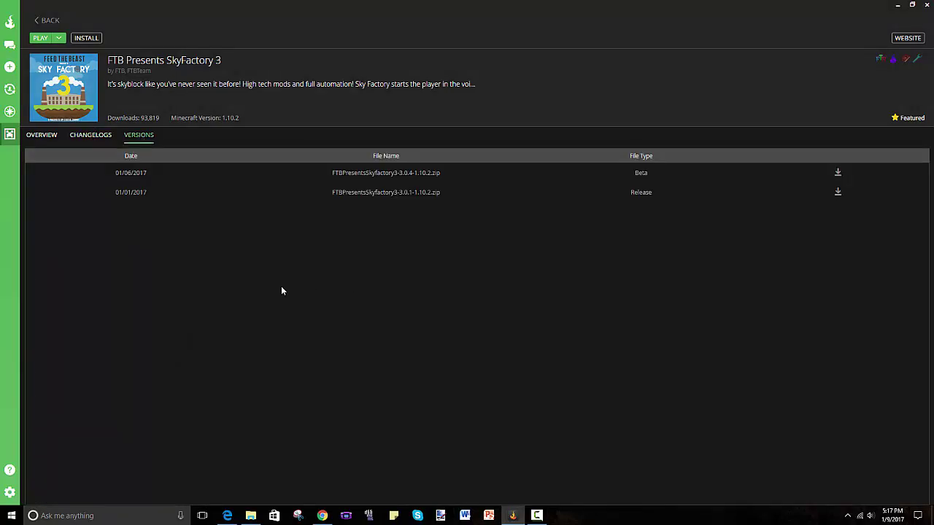
left_click(41, 136)
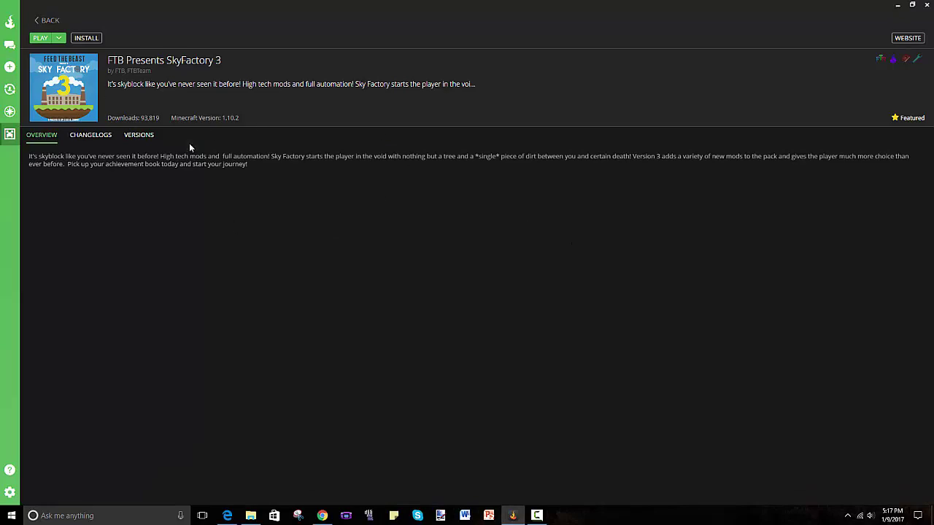
Return to the full modpack list and look through the featured packs
left_click(36, 20)
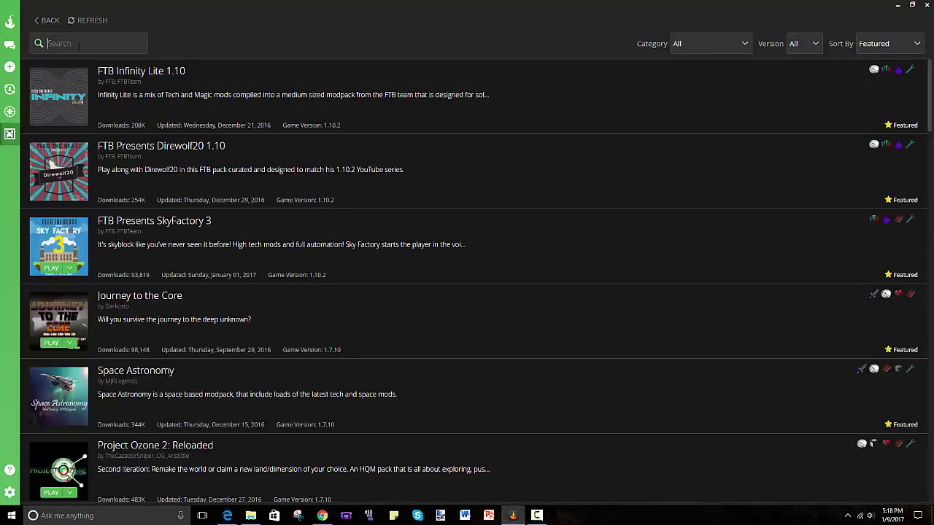
scroll(166, 125, "down", 5)
scroll(166, 126, "up", 5)
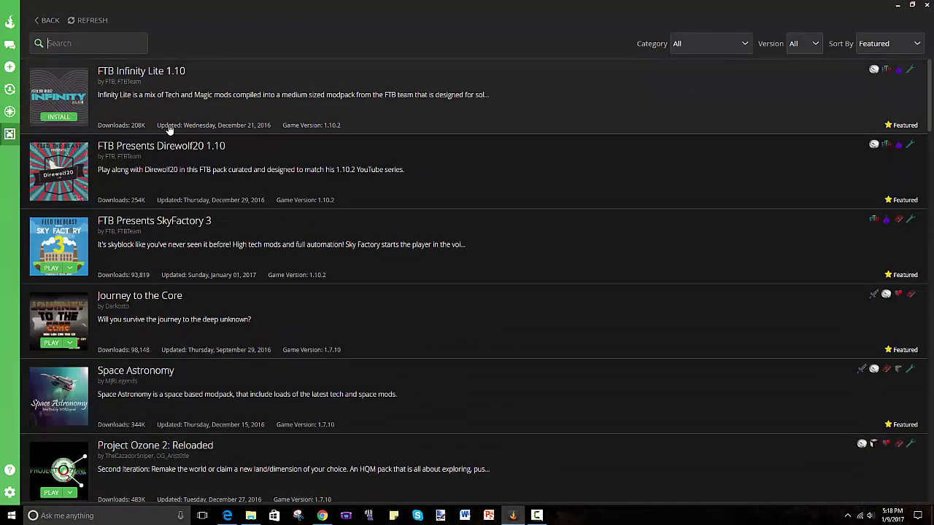